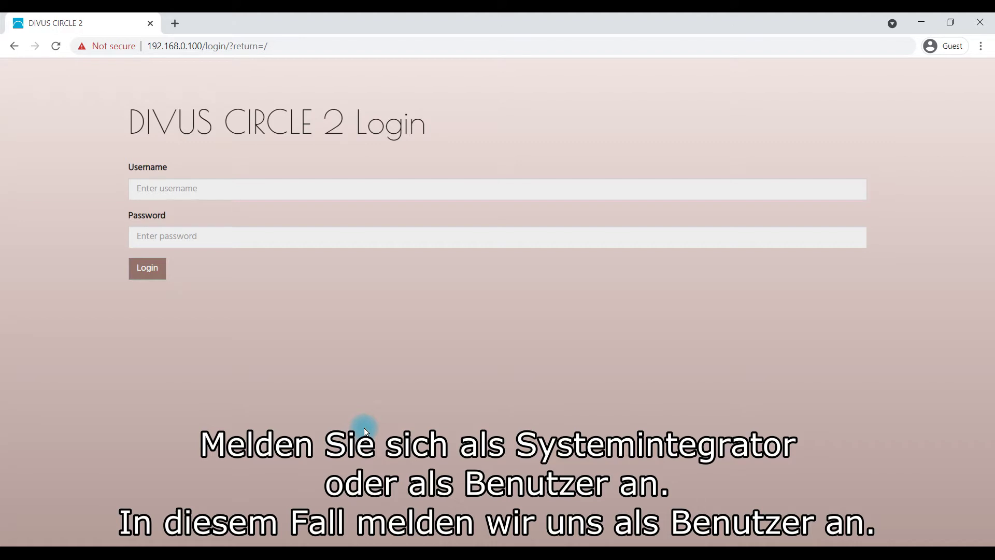
Log in to the configuration with the account username and password
left_click(235, 194)
type("paul")
key("Tab")
type("******")
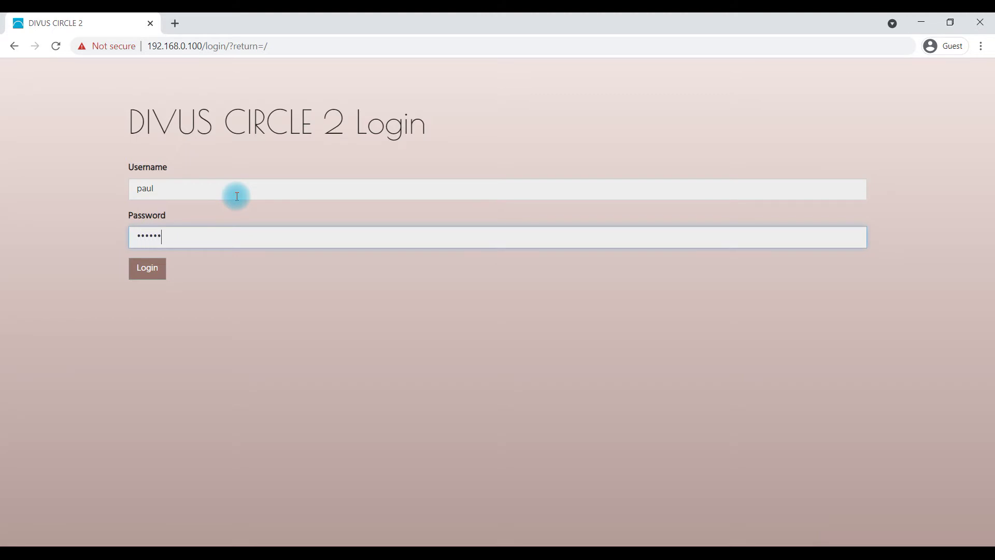
left_click(161, 275)
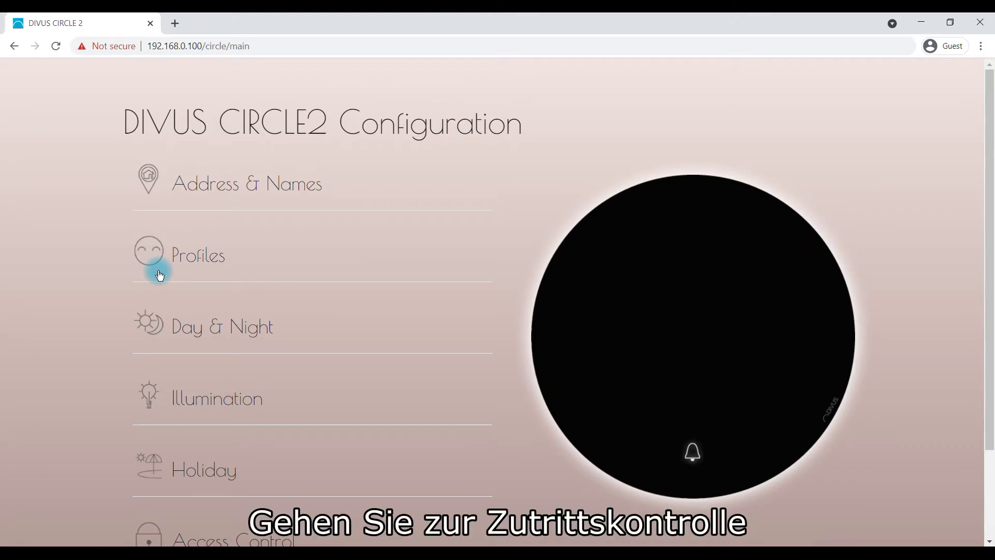
Open the Access Control settings and start a new user entry
scroll(155, 271, "down", 1)
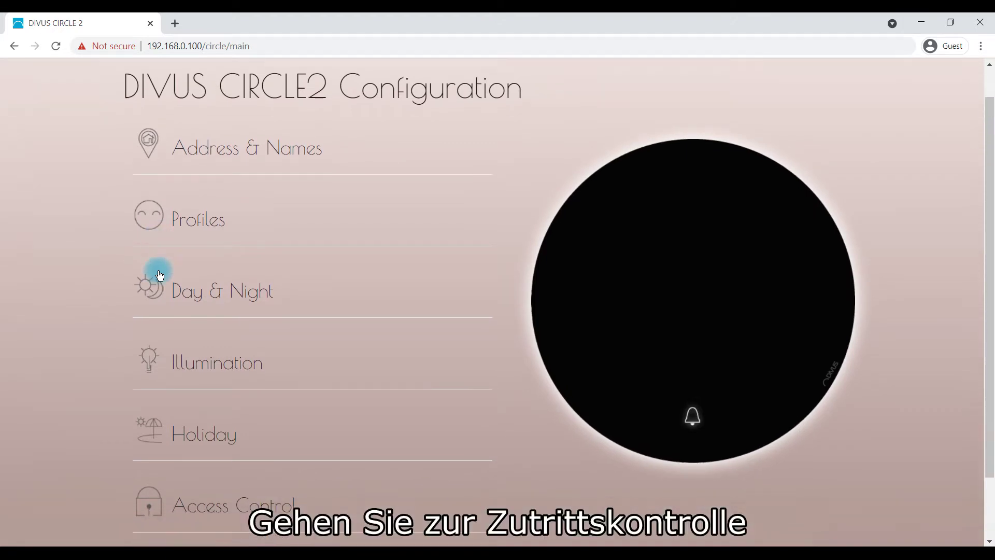
left_click(232, 472)
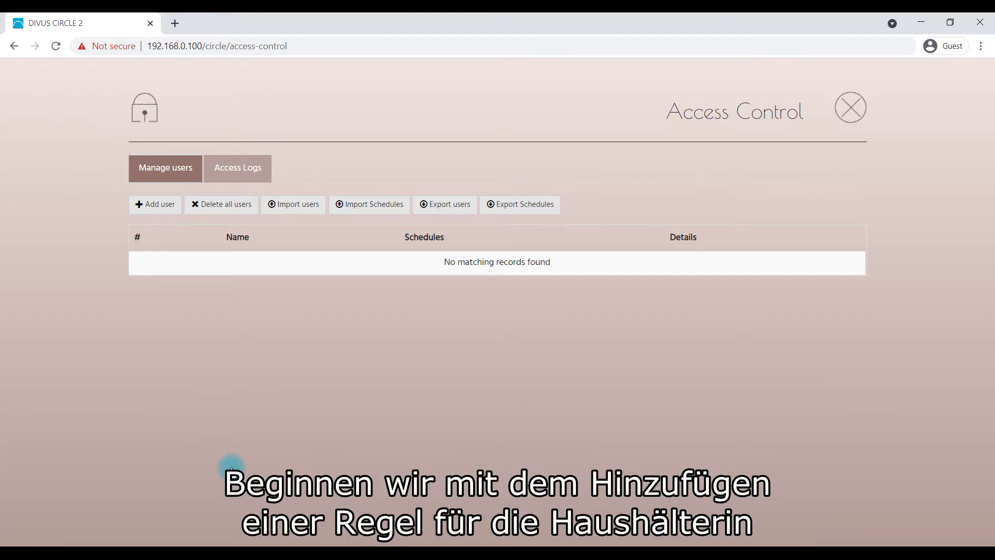
left_click(156, 209)
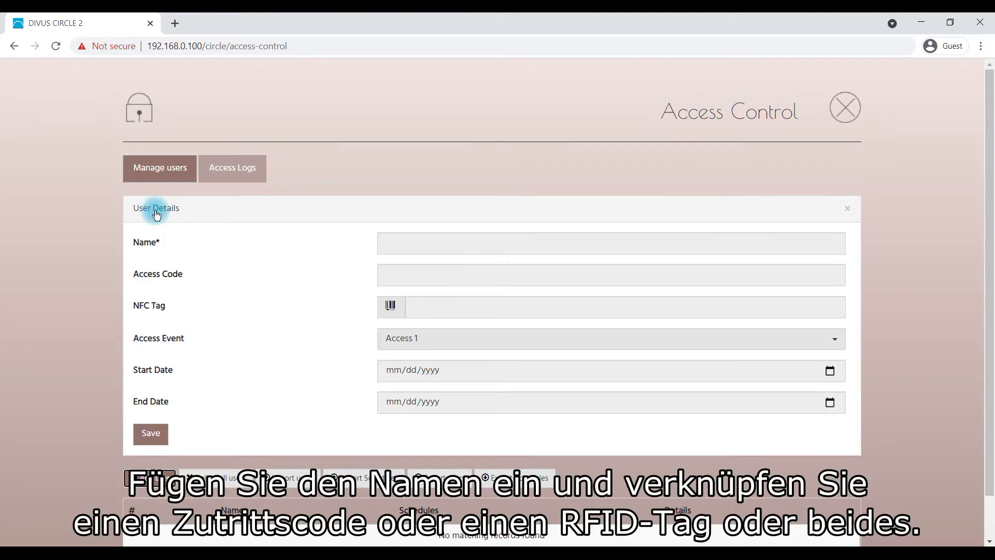
Fill in the housekeeper's full name and a five-digit access code
left_click(380, 241)
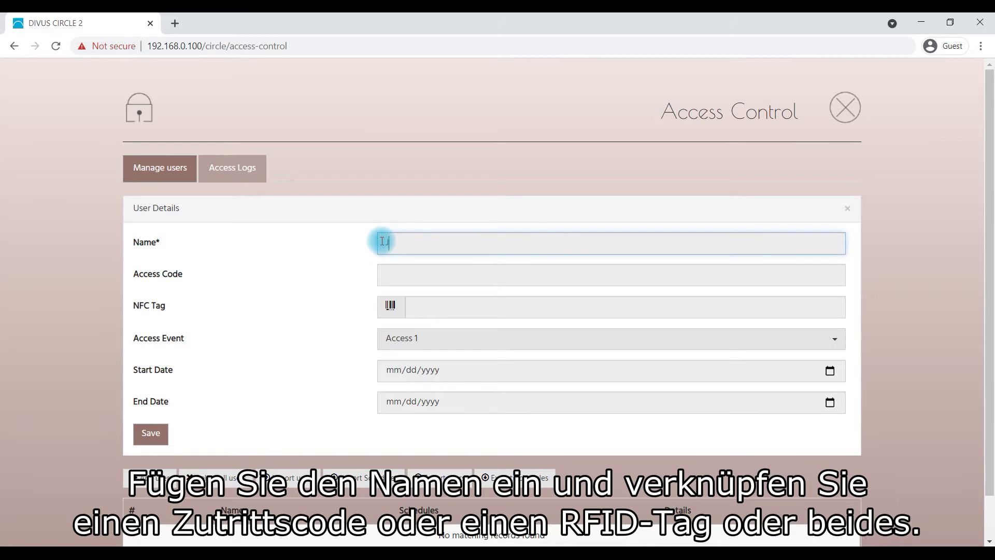
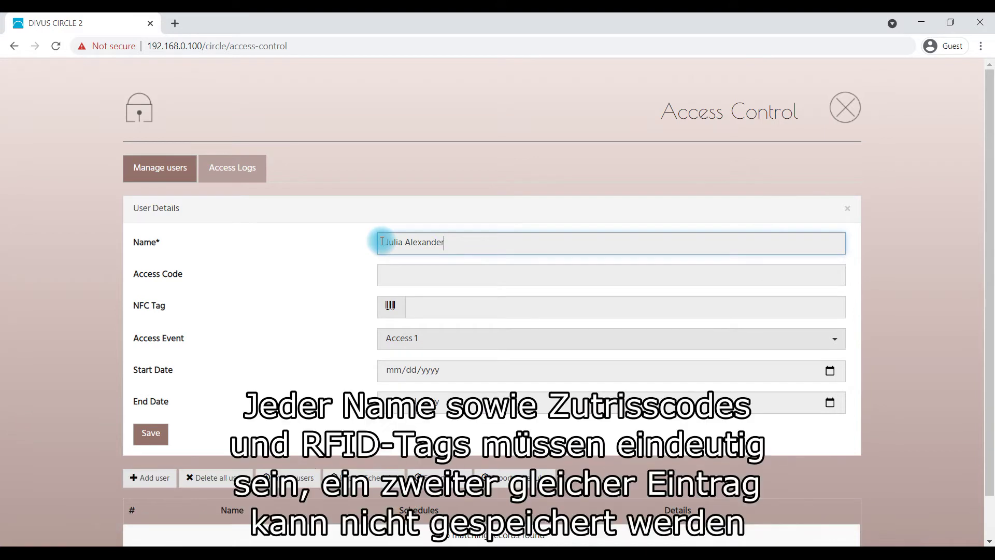
left_click(401, 274)
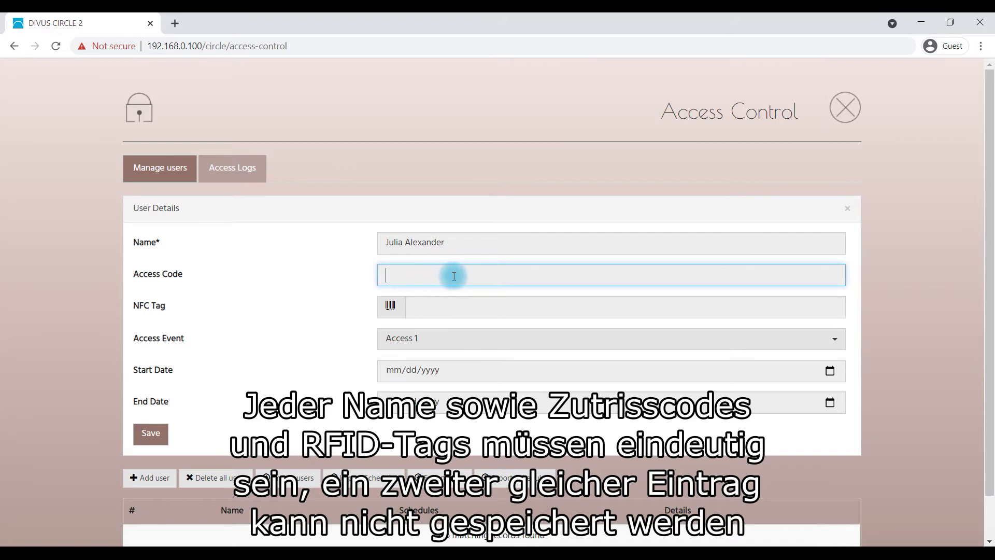
type("12345")
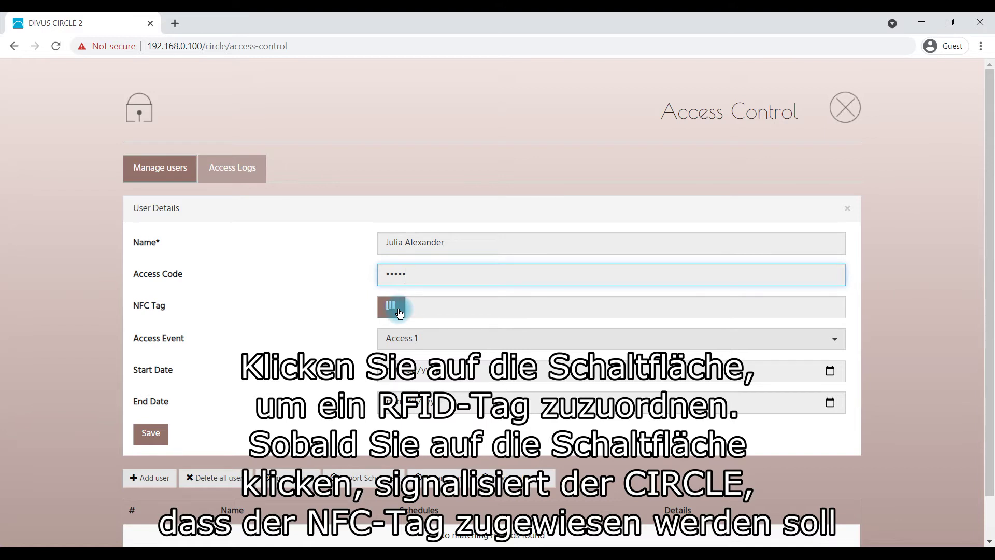
Keep Access 1, set validity 01/01/2021 to 12/31/2030, and save the user
left_click(442, 342)
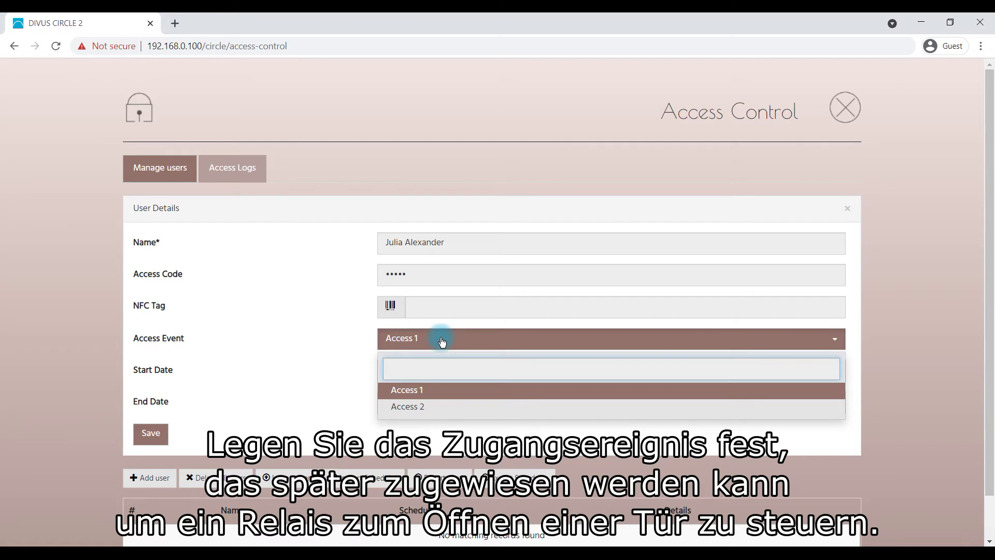
left_click(442, 341)
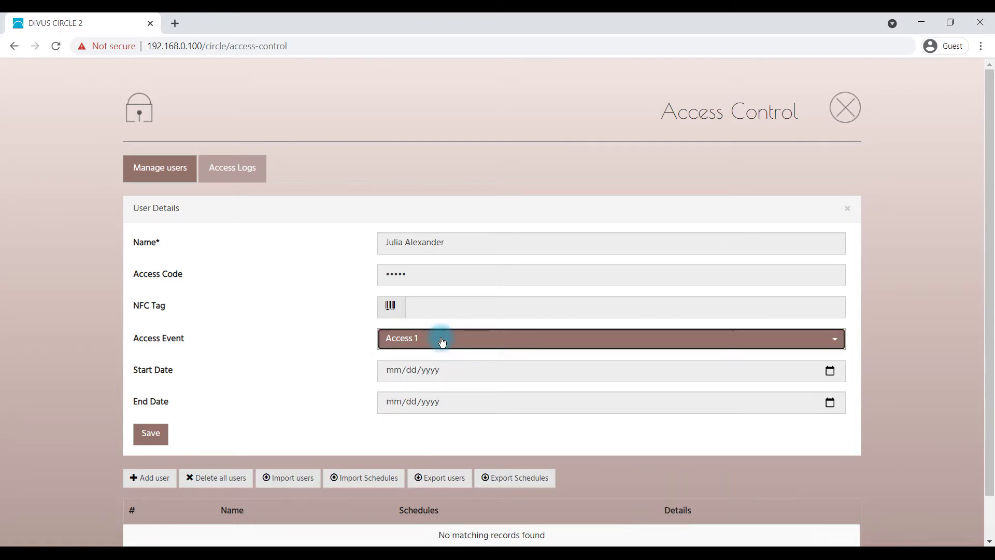
left_click(453, 369)
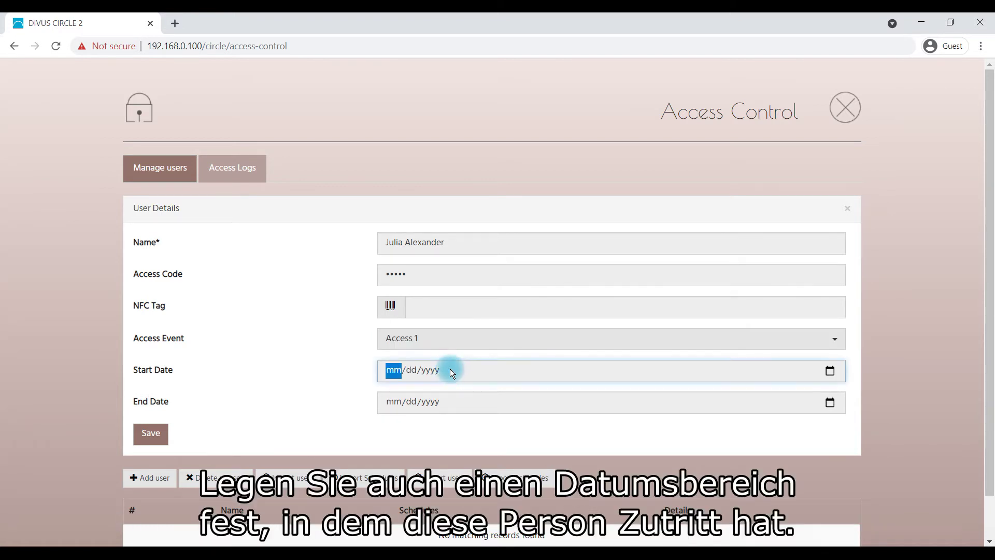
type("01/01/2021")
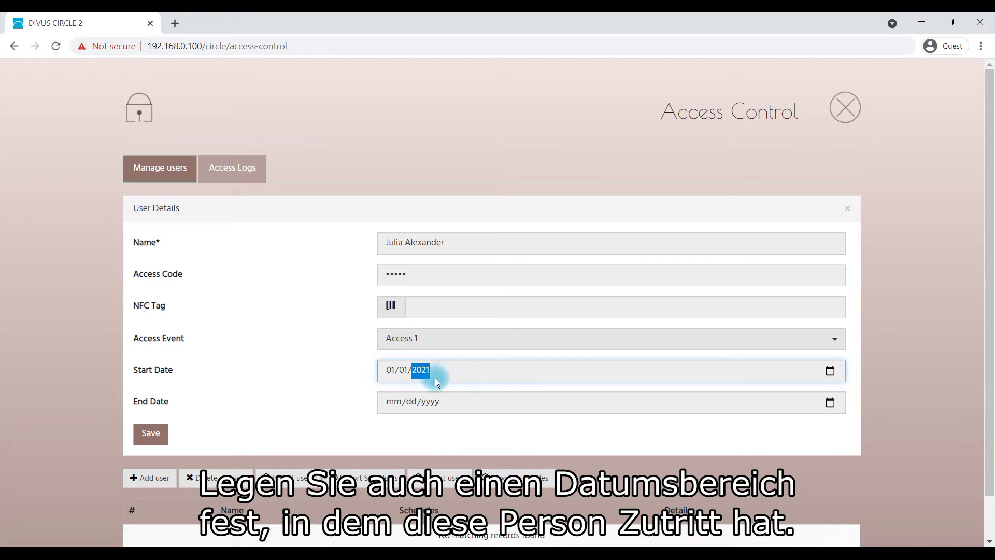
left_click(397, 402)
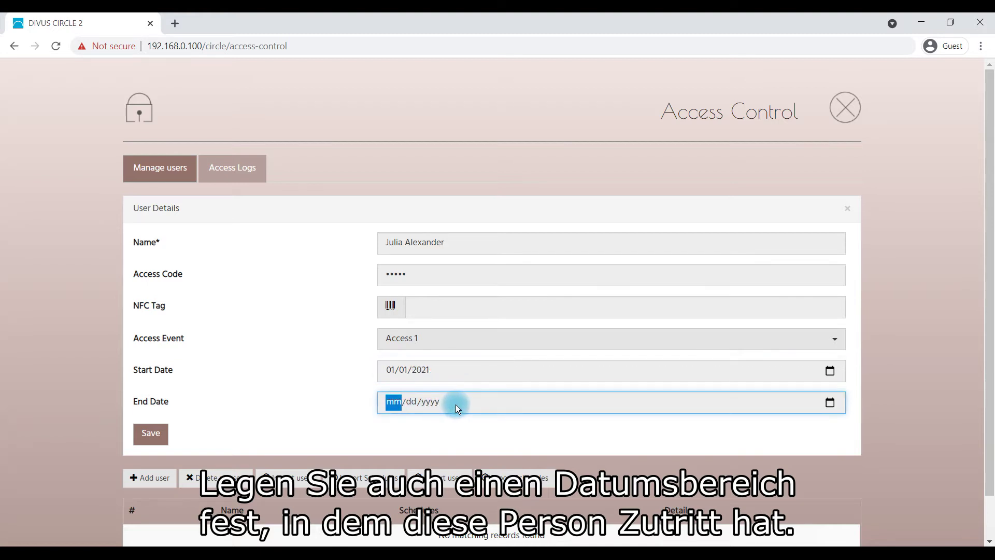
type("12/31/2030")
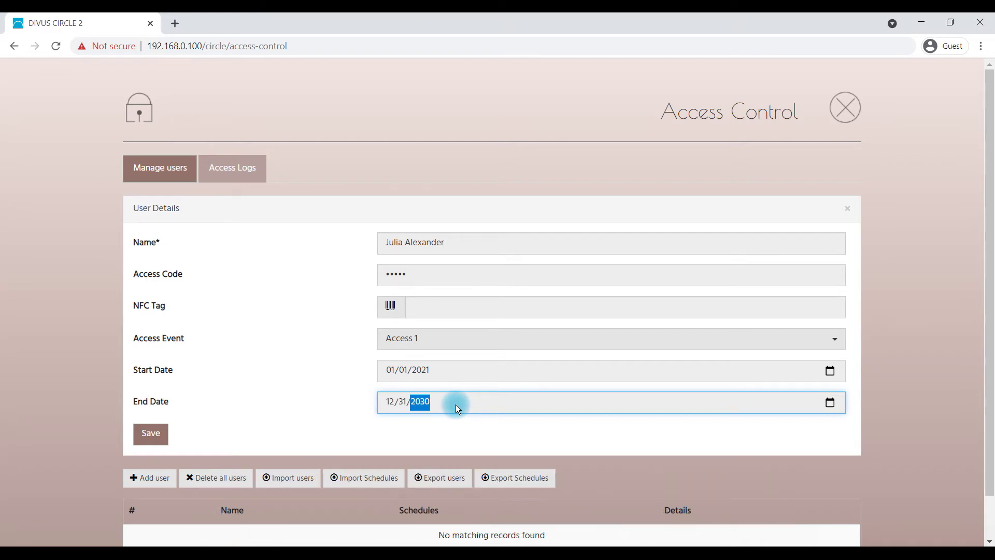
left_click(159, 435)
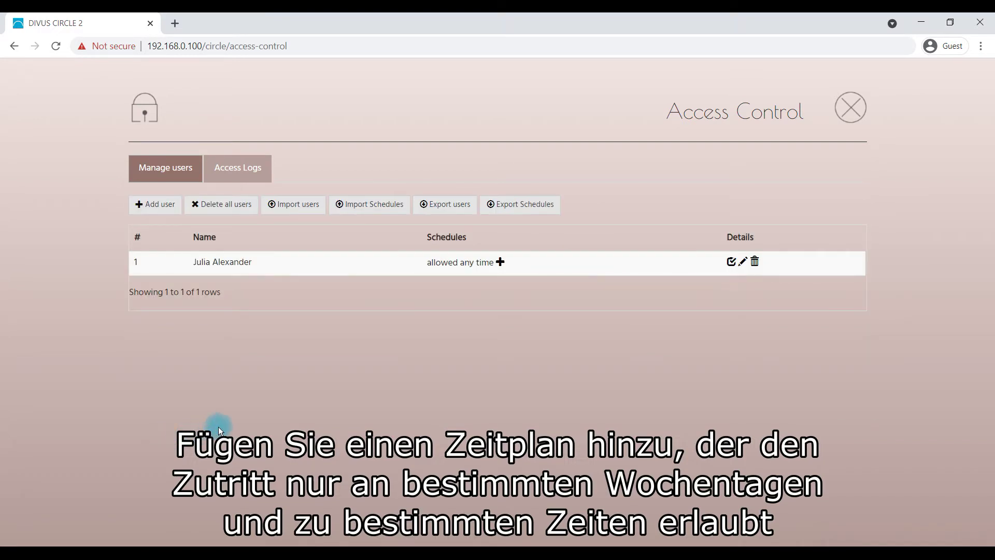
Add a schedule allowing only Monday and Thursday, 09:00 AM to 10:00 AM, and save it
left_click(499, 263)
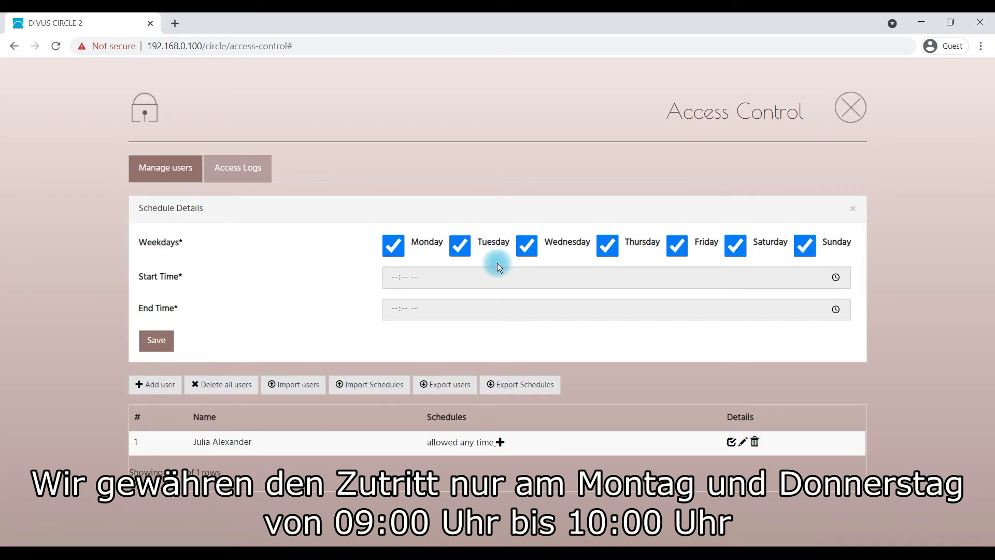
left_click(521, 247)
left_click(677, 246)
left_click(735, 246)
left_click(804, 247)
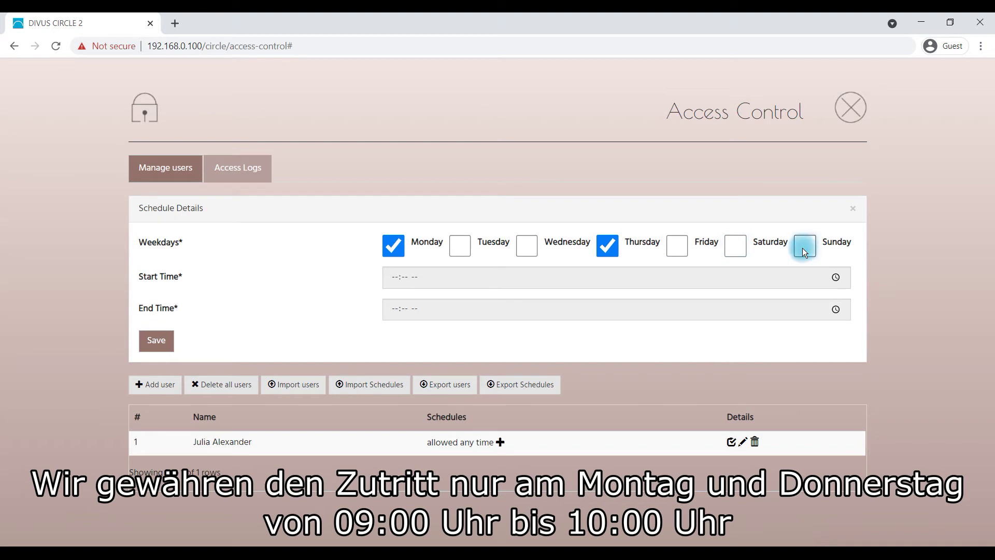
left_click(452, 282)
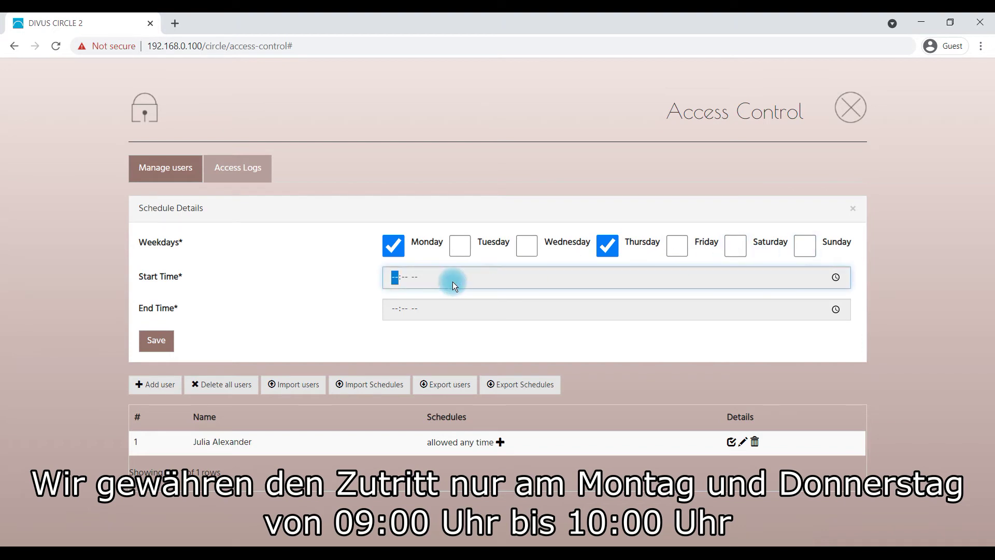
type("0900a")
left_click(394, 310)
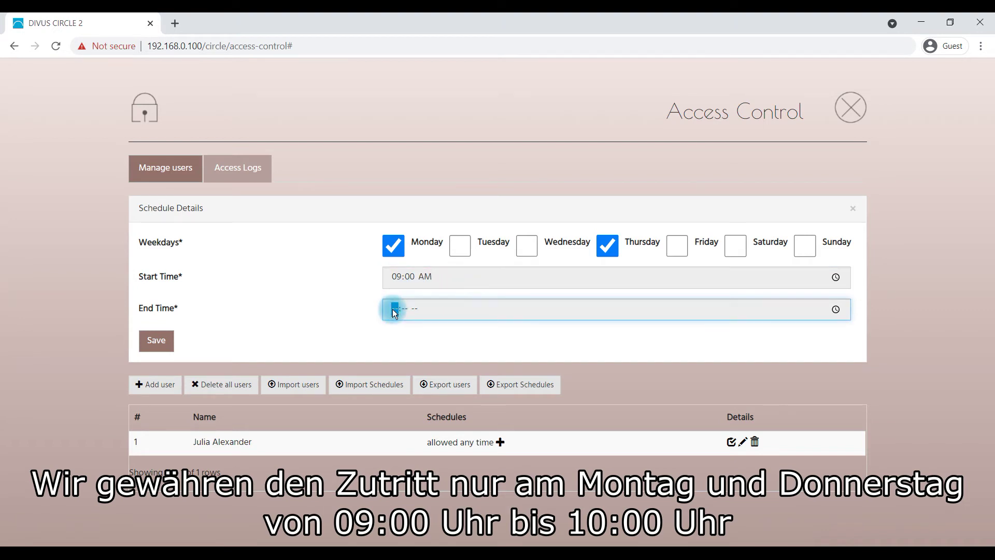
type("10:00a")
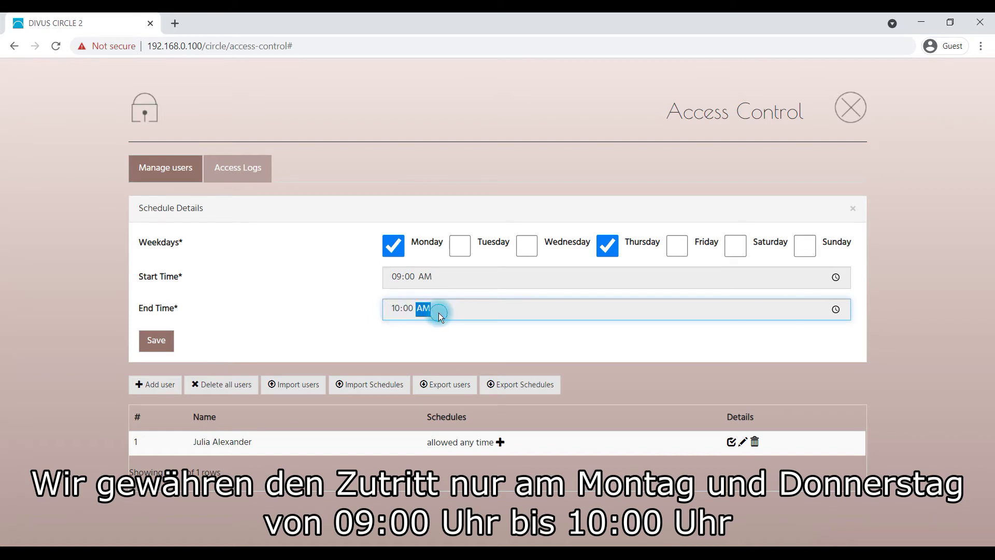
left_click(431, 327)
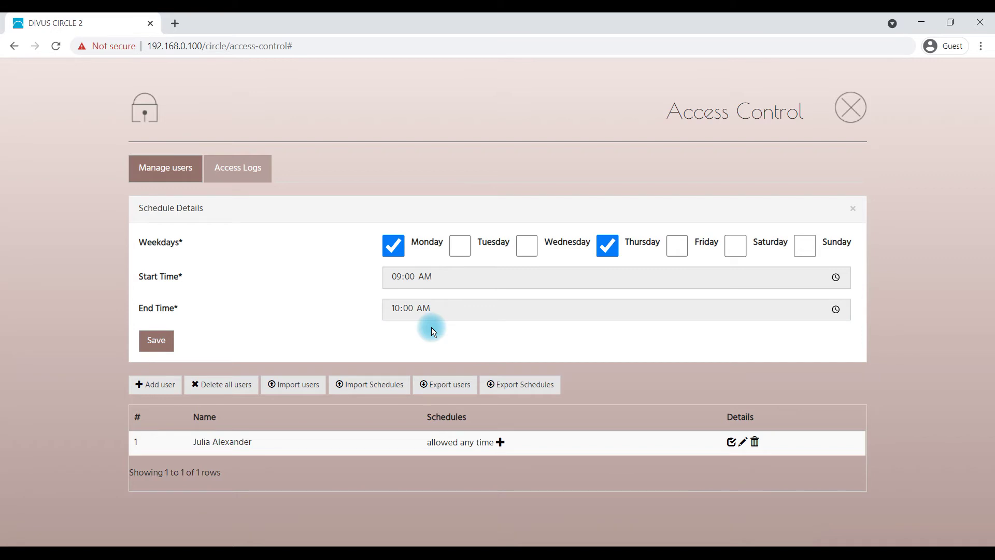
left_click(159, 343)
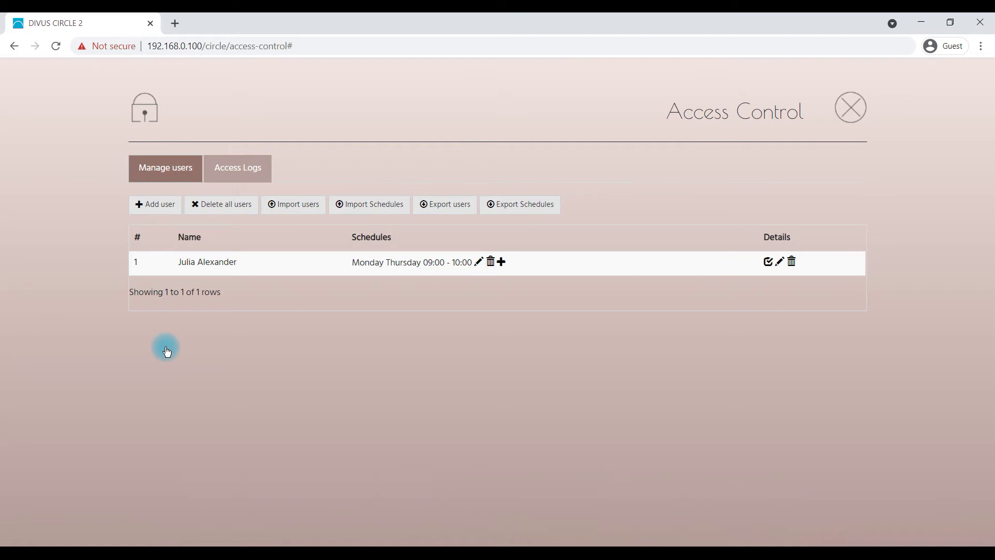
Add another user with the gardener's name and a five-digit access code
left_click(149, 210)
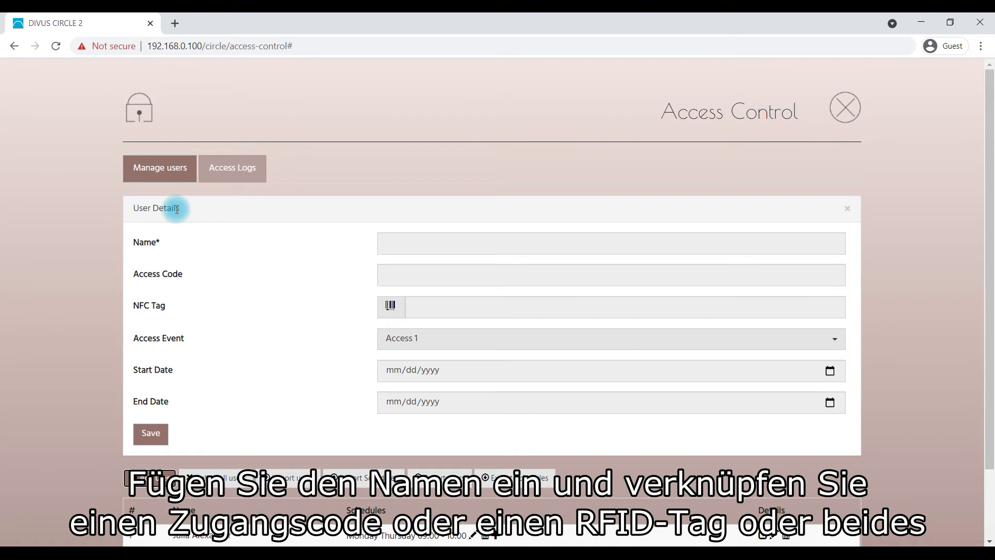
left_click(408, 239)
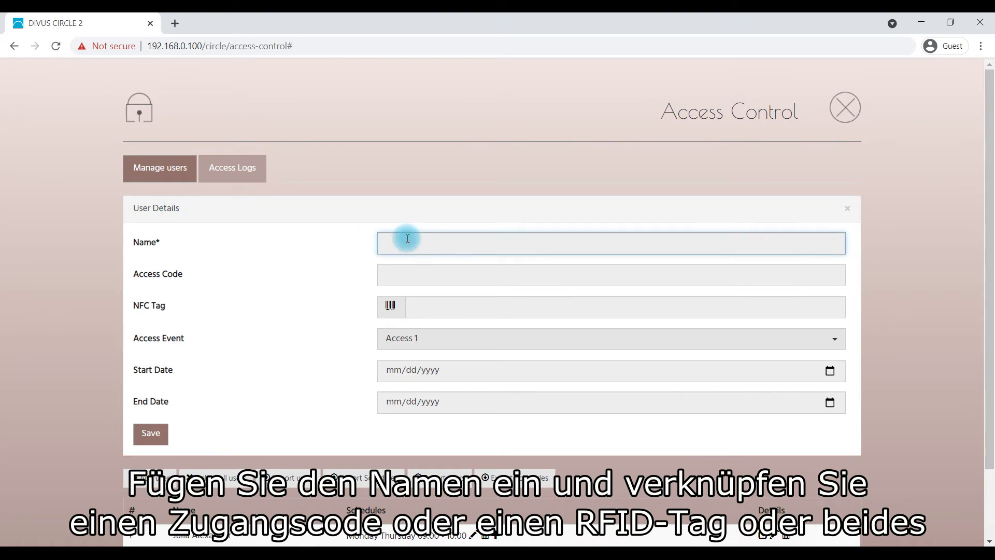
type("Gardner")
left_click(436, 272)
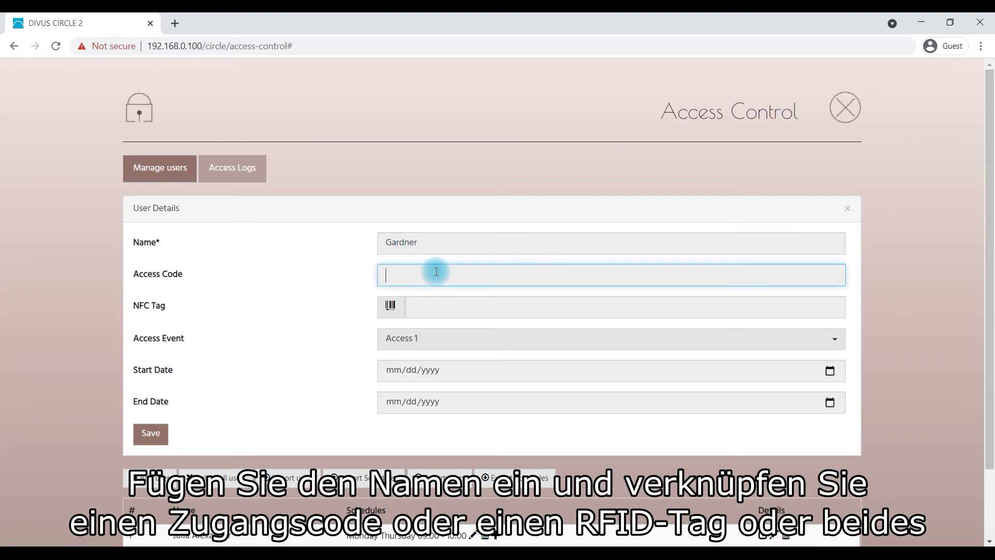
type("12345")
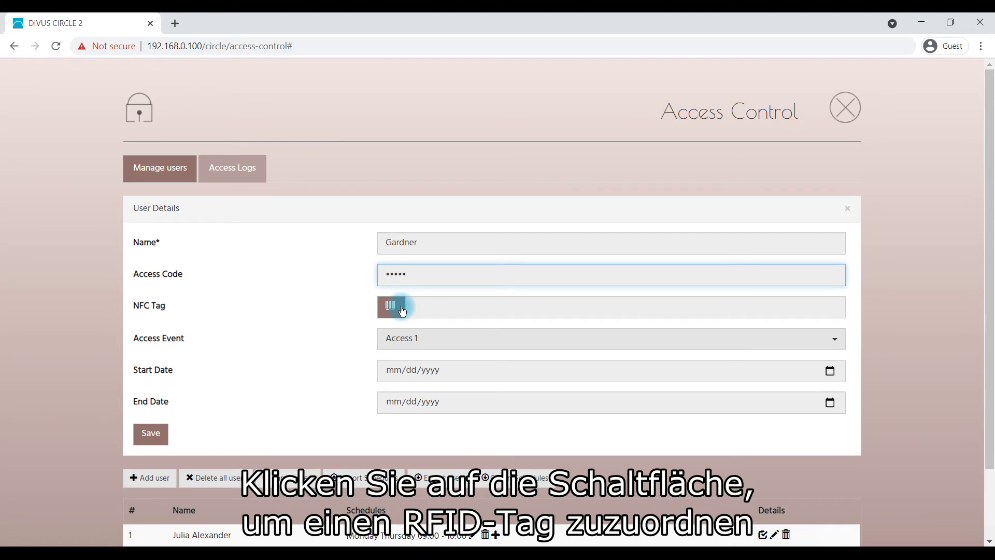
Choose Access 2, set validity 01/01/2021 to 03/11/2023, and save the user
left_click(449, 337)
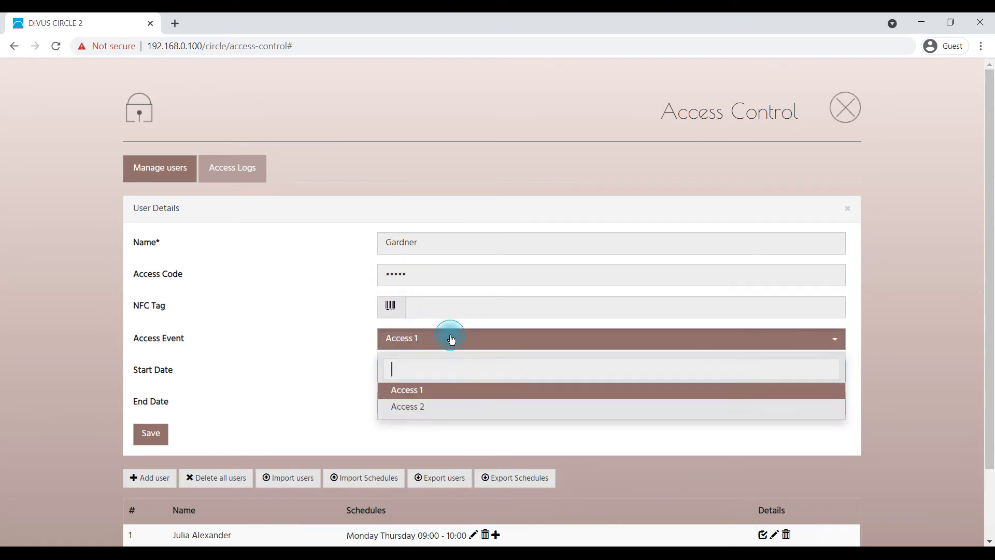
left_click(470, 408)
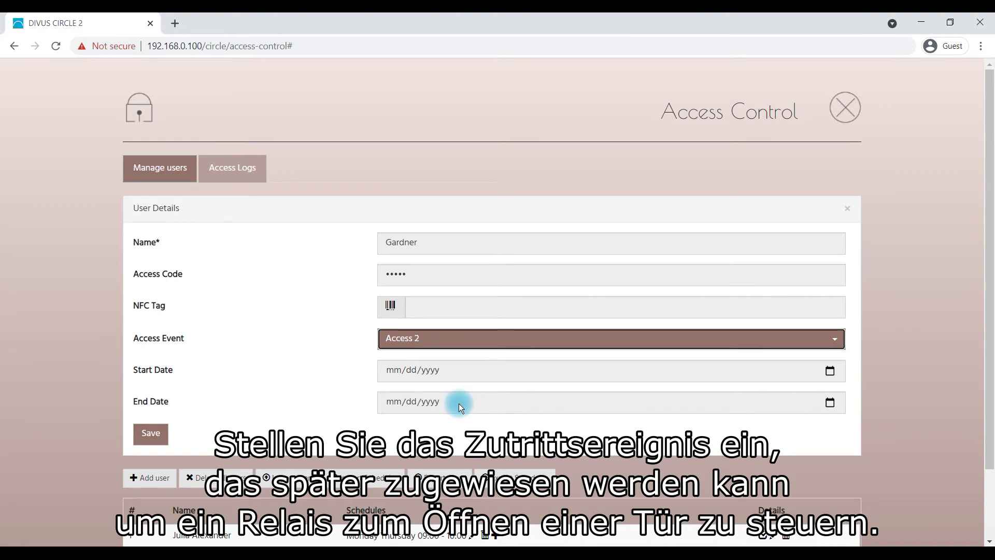
left_click(394, 372)
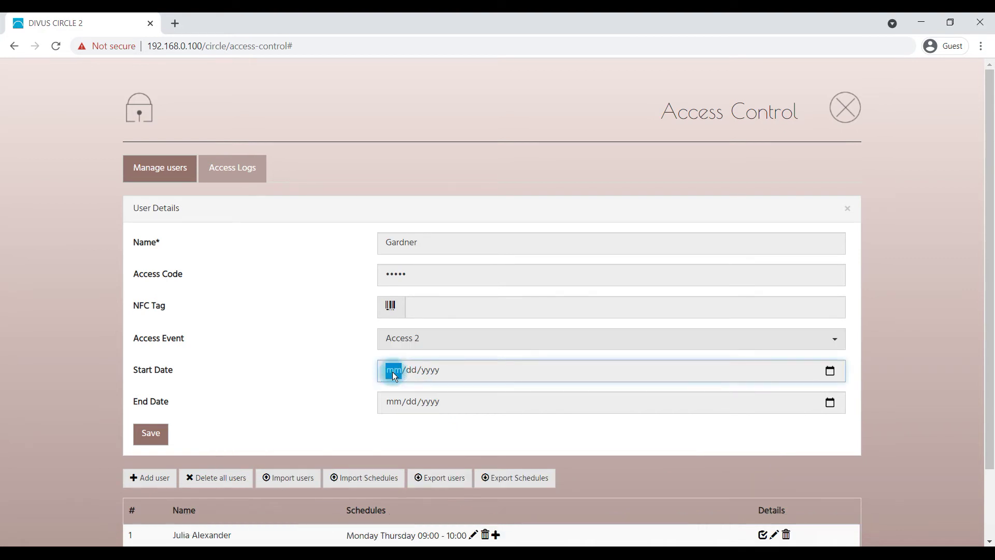
type("01/01/")
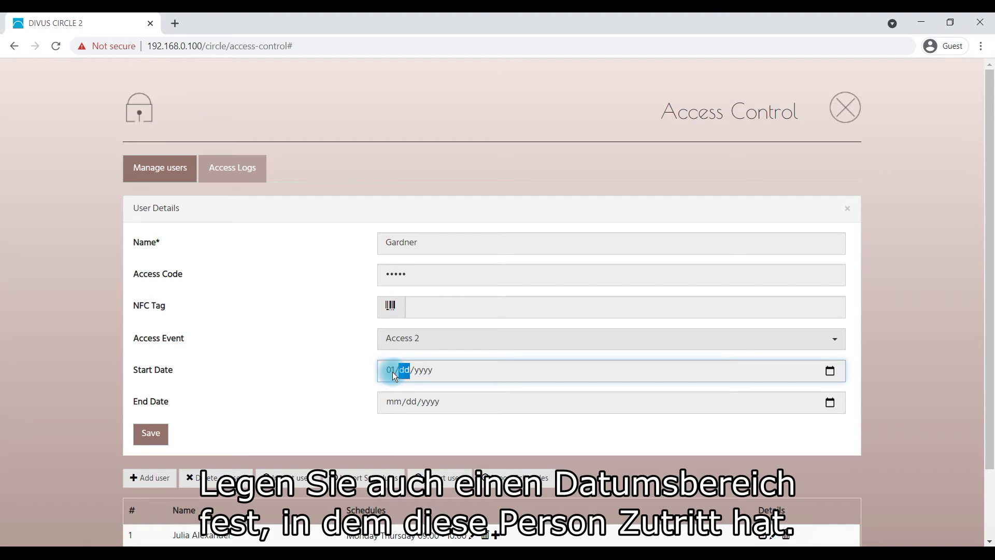
type("2021")
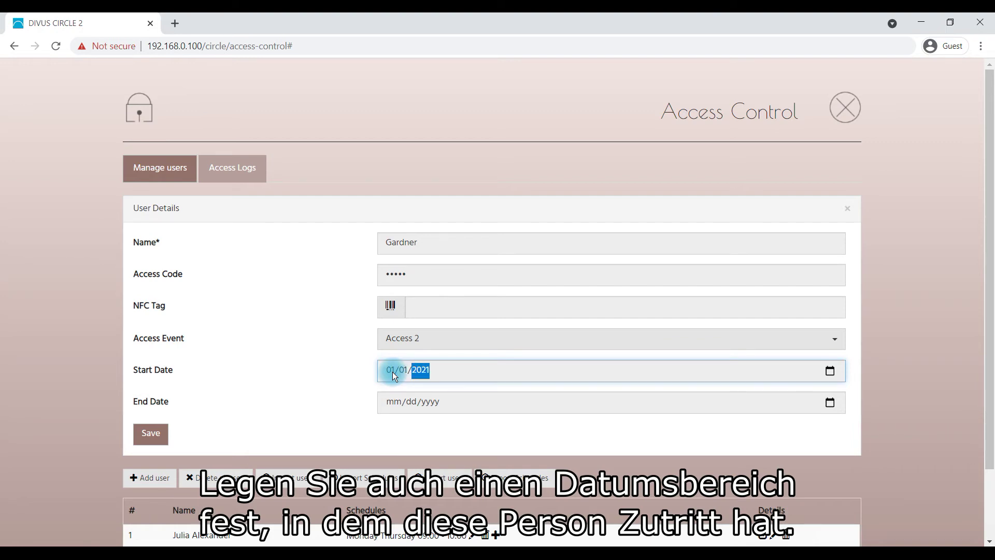
left_click(394, 405)
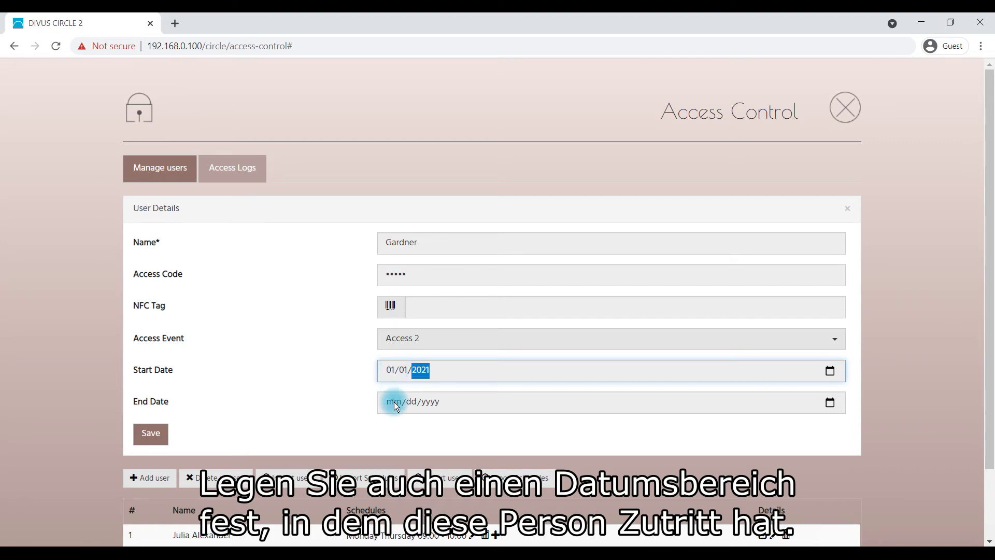
type("031")
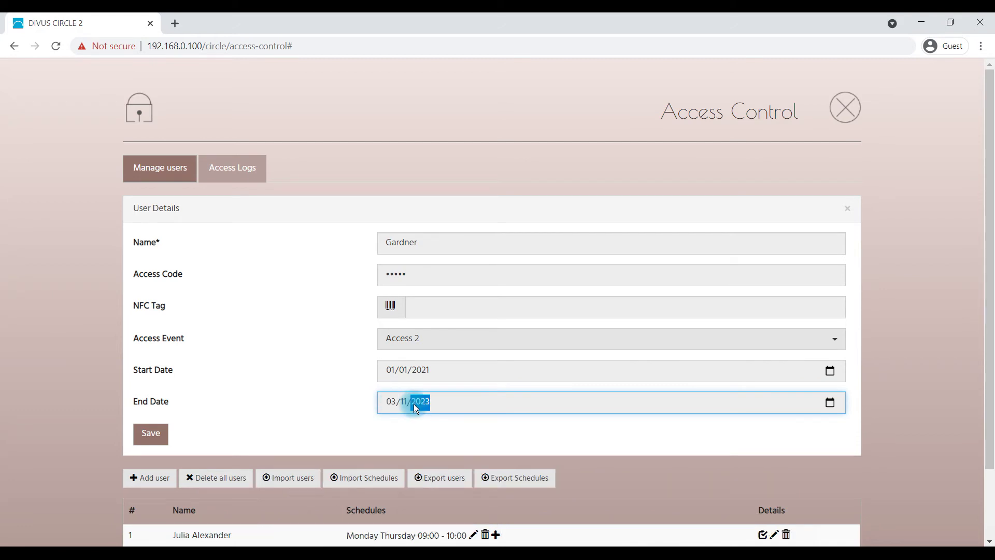
left_click(163, 434)
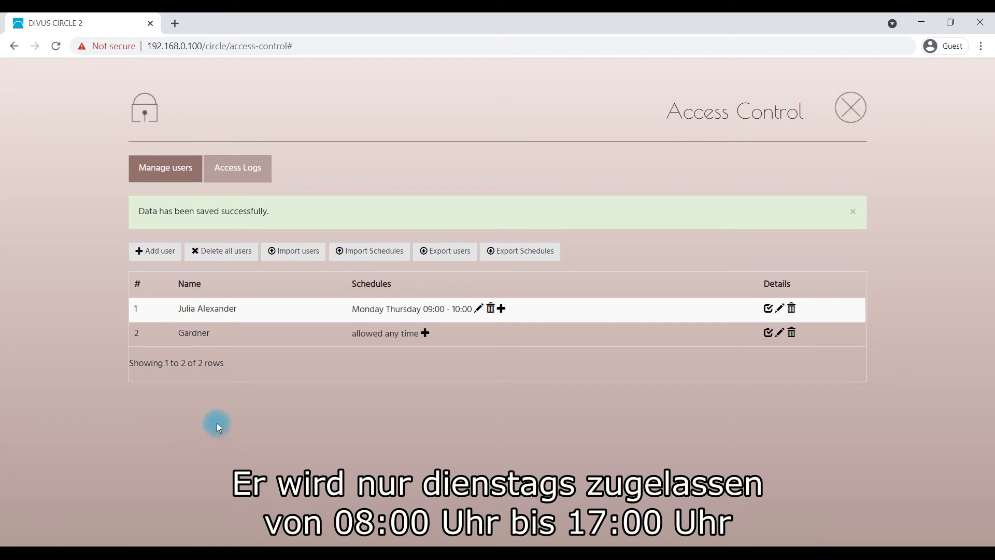
Add a schedule allowing only Tuesday, 08:00 AM to 05:00 PM, and save it
left_click(425, 333)
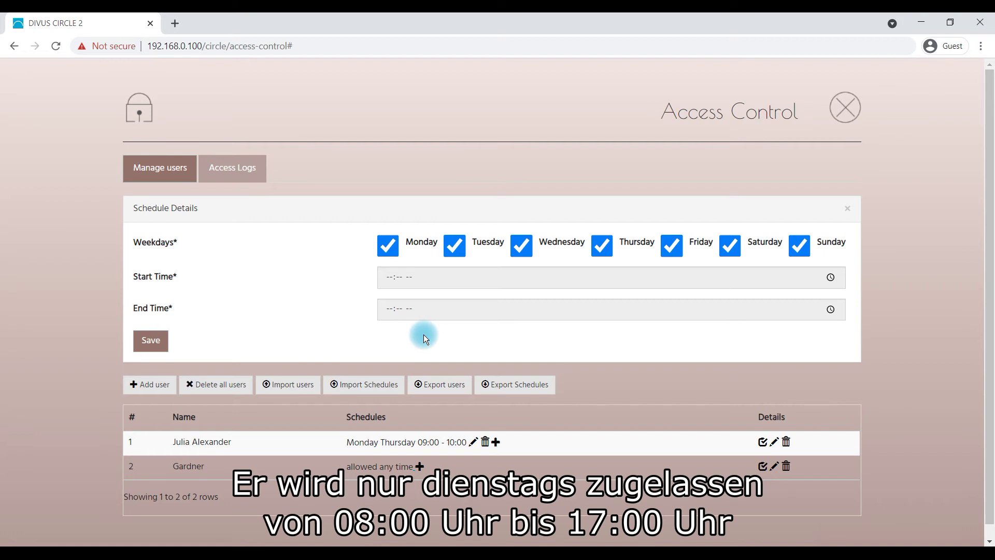
left_click(388, 246)
left_click(521, 246)
left_click(596, 248)
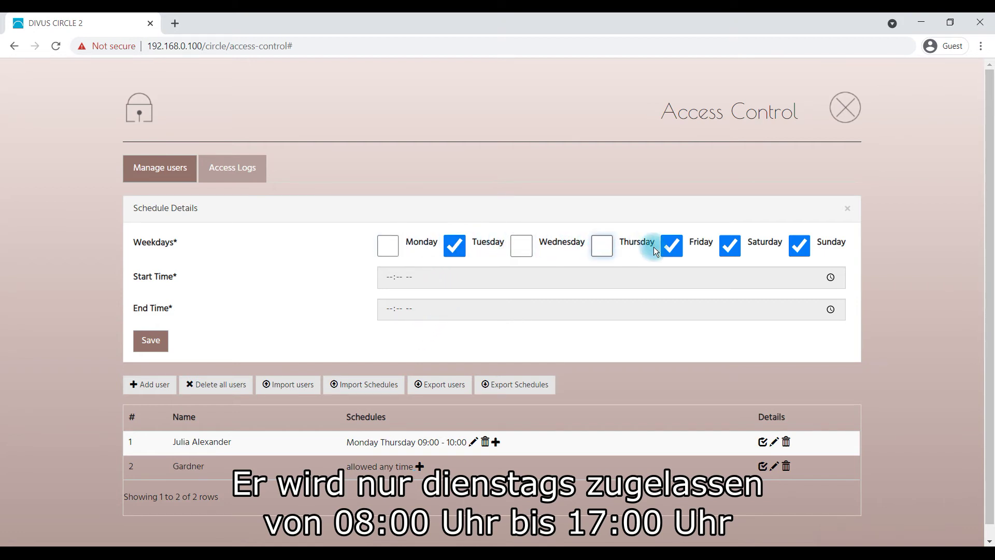
left_click(673, 248)
left_click(731, 247)
left_click(803, 250)
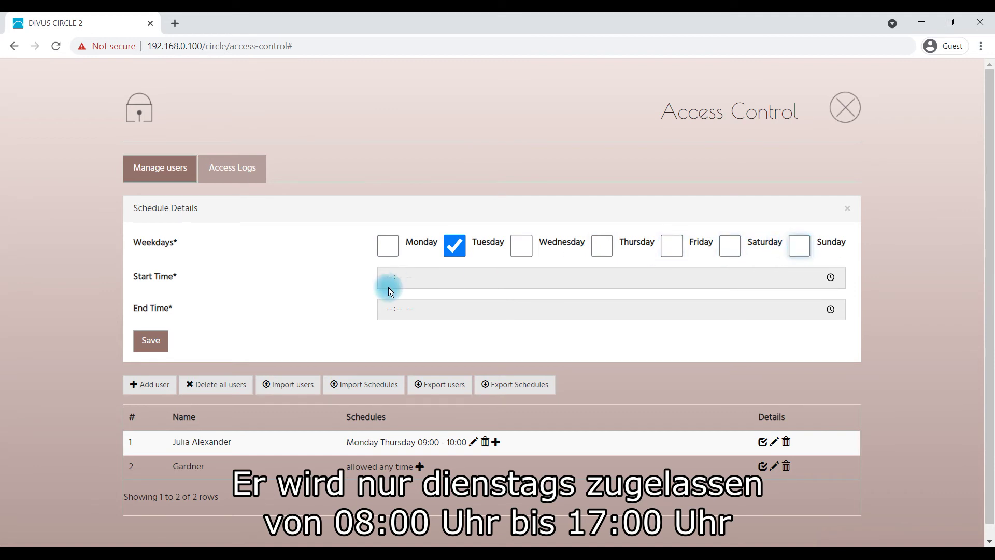
left_click(389, 283)
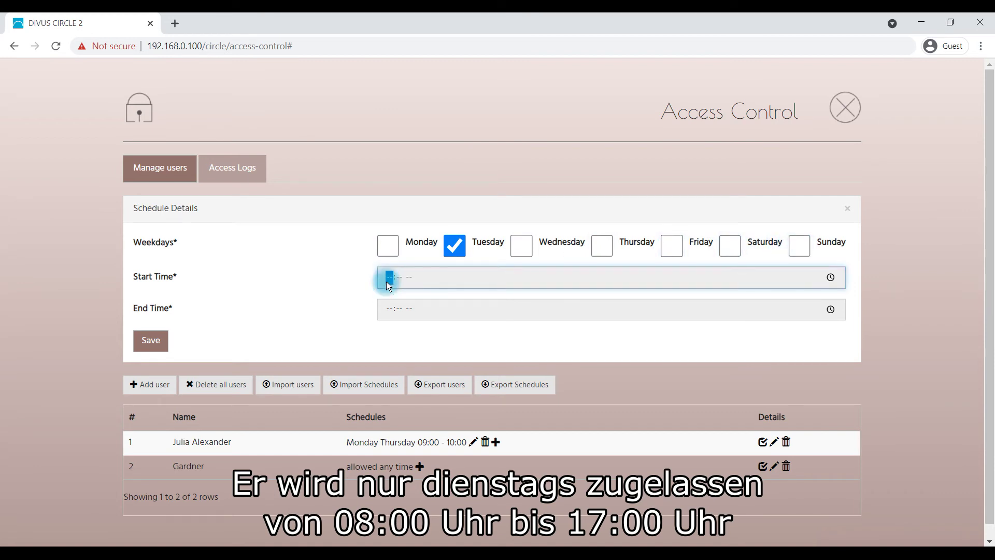
type("0800a")
left_click(391, 311)
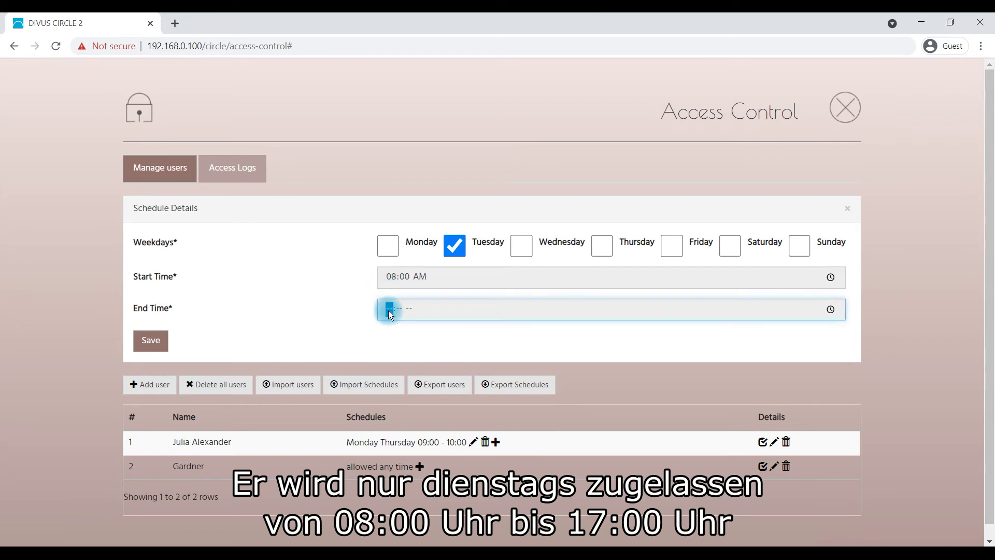
type("1700")
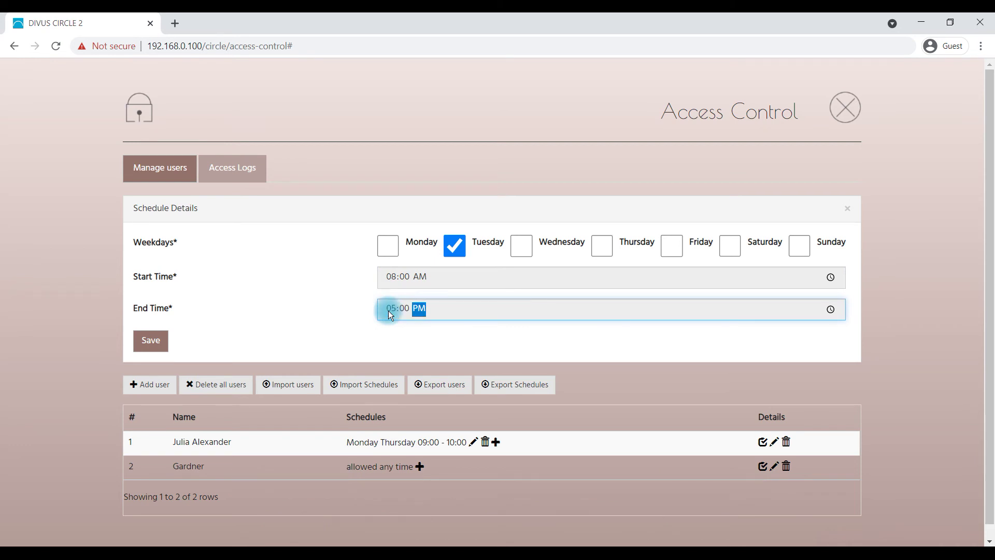
left_click(160, 344)
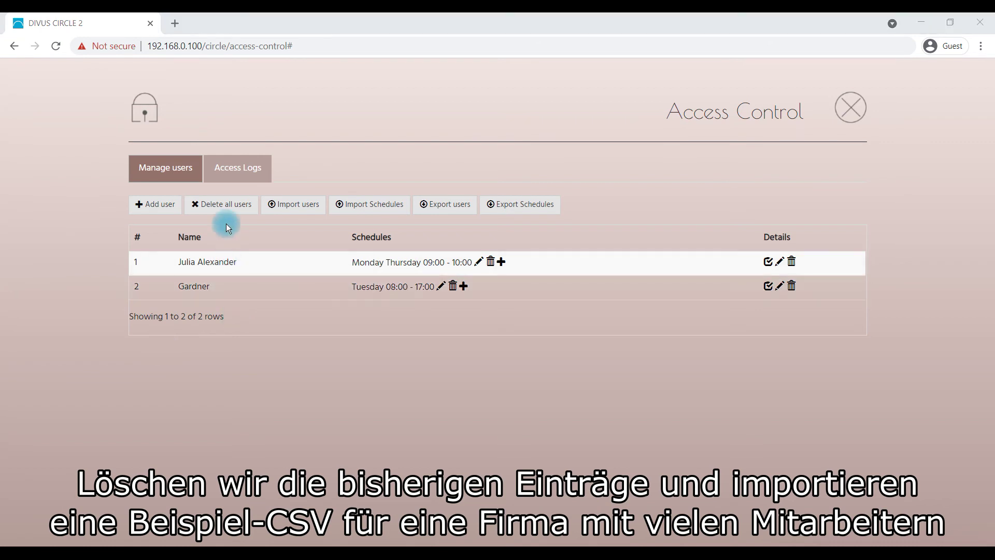
Delete all users after confirming, then bring up the Import users panel
left_click(226, 205)
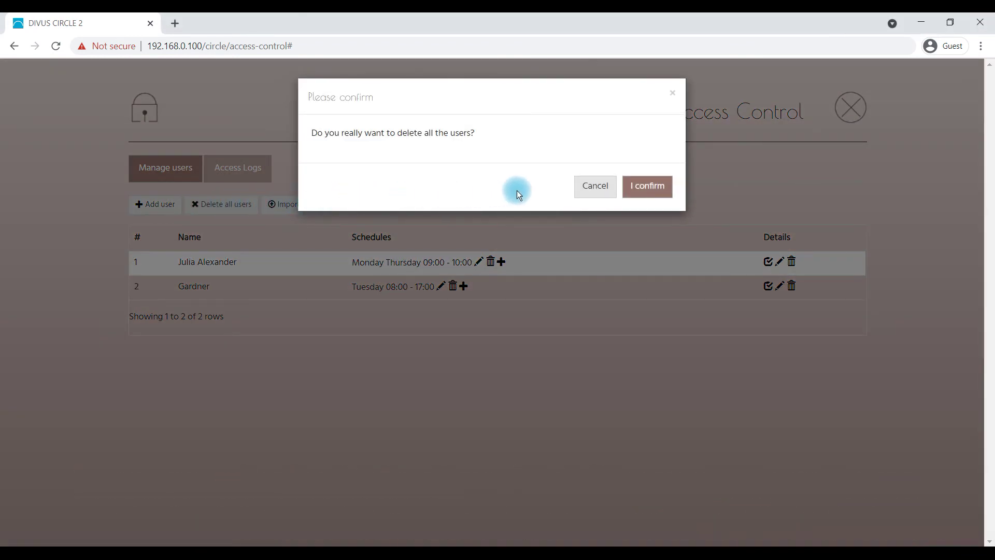
left_click(627, 185)
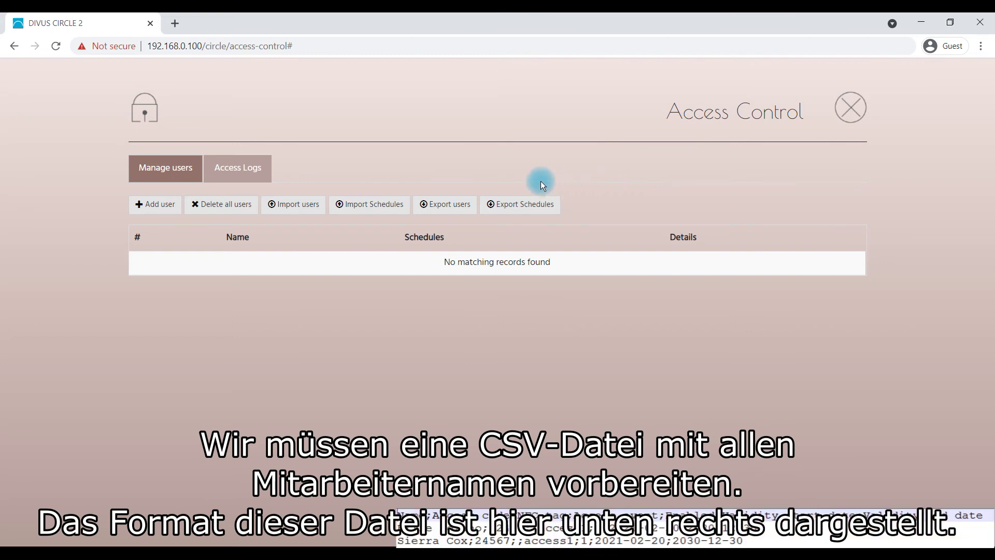
left_click(321, 204)
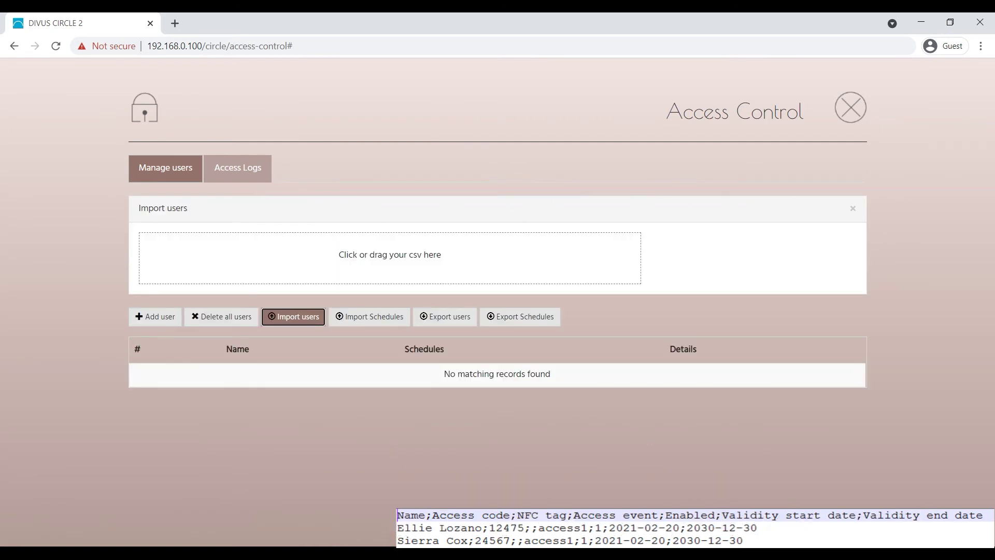
Drop the users CSV file into the import area to load 16 users
key("alt+Tab")
left_click_drag(728, 232, 582, 257)
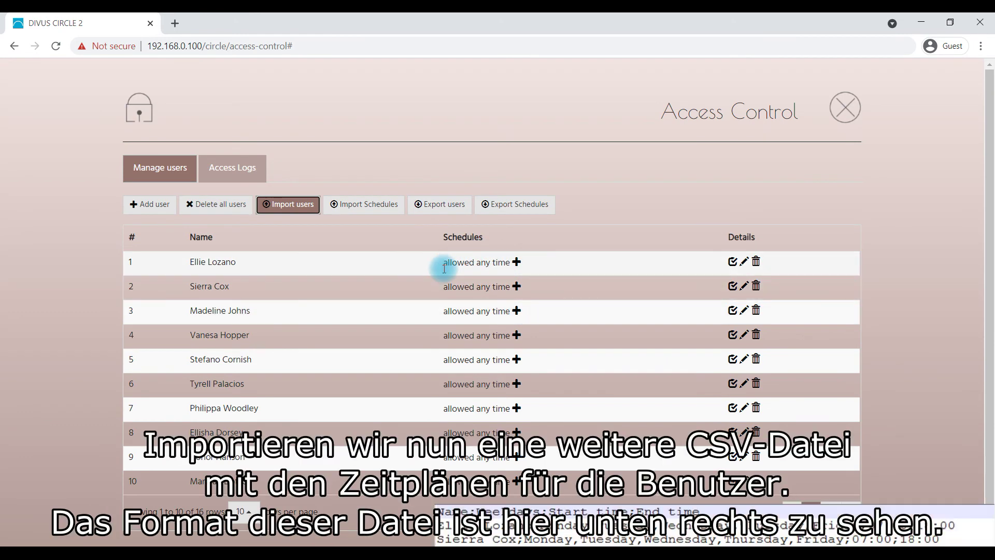
left_click(386, 207)
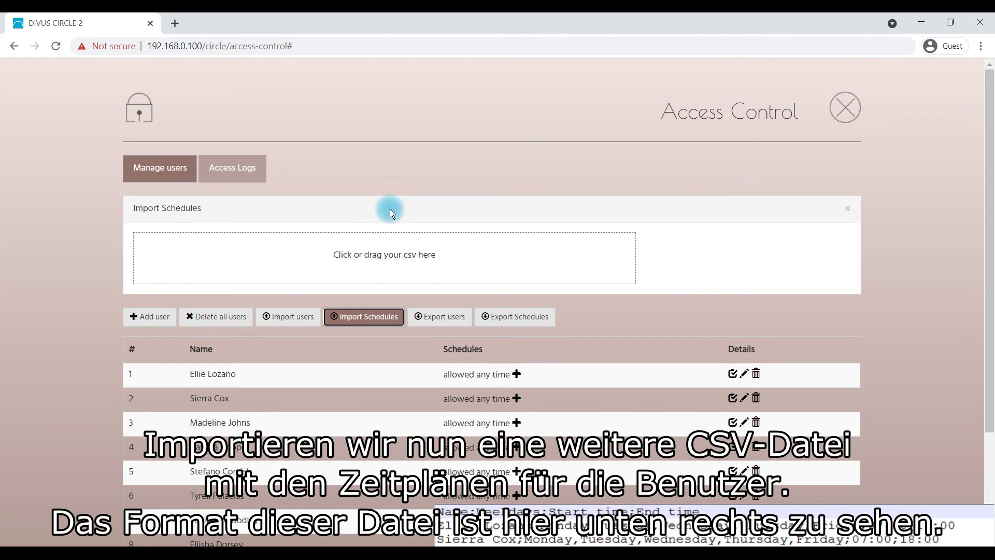
Drop the schedules CSV file into the Import Schedules drop zone
left_click_drag(993, 197, 534, 256)
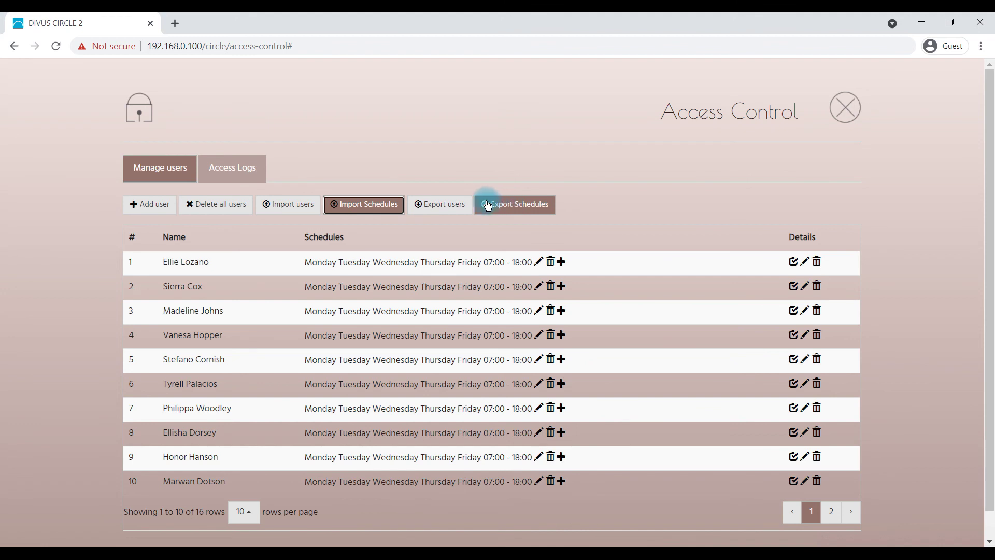
Switch to the Access Logs tab to view the empty access records
left_click(259, 170)
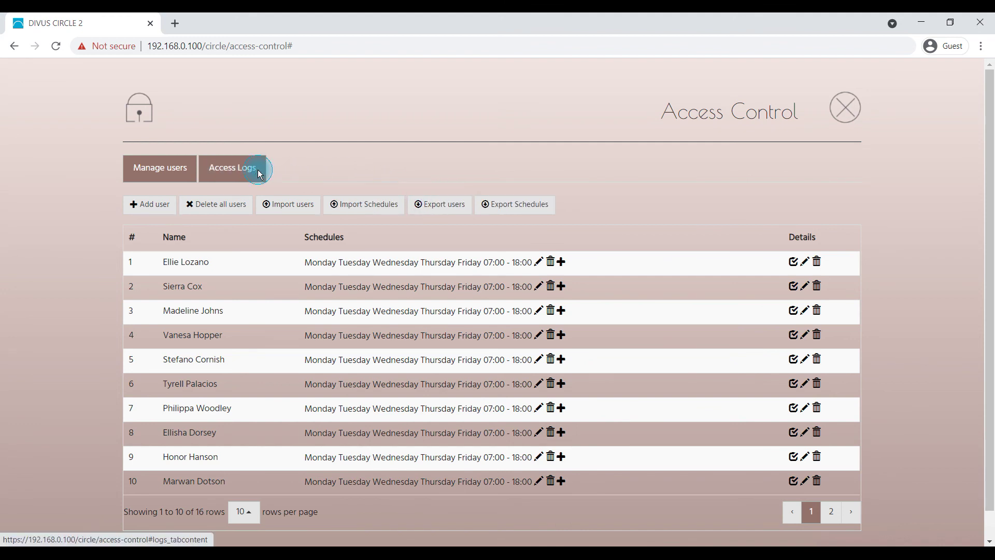